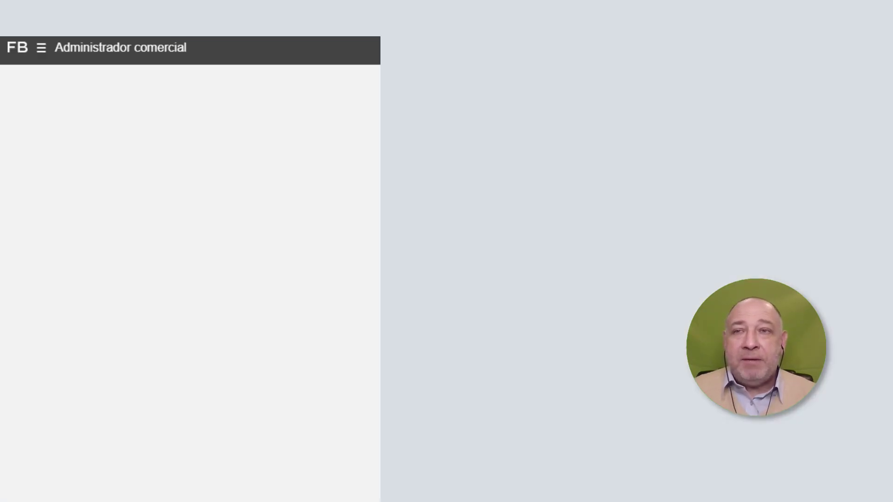
Step: Open the Dominios page under Seguridad de la marca in the Facebook business settings
{"action": "left_click", "coordinate": [40, 55]}
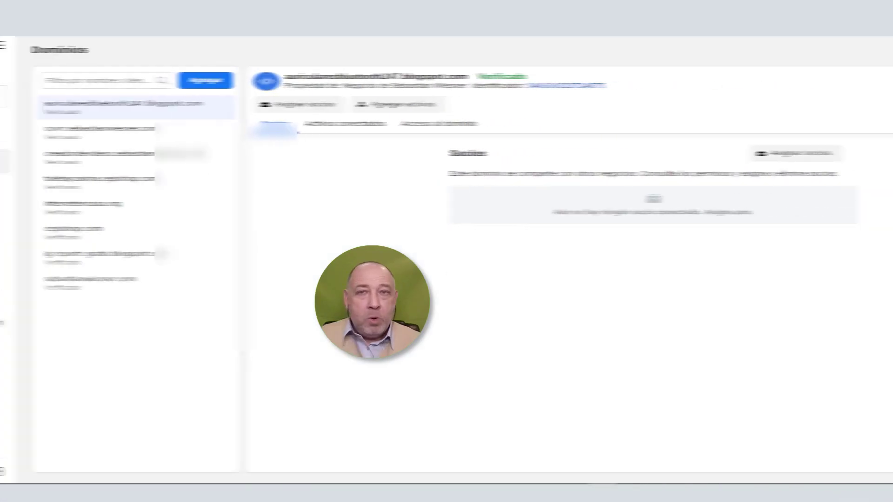
{"action": "left_click", "coordinate": [60, 143]}
{"action": "left_click", "coordinate": [60, 143]}
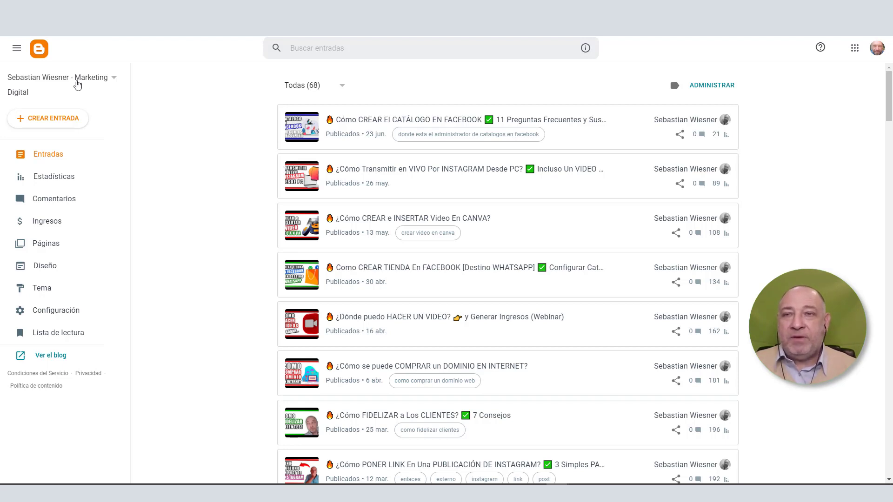
Step: Switch to Blogger and start a new blog titled "Blog Para Test Facebook"
{"action": "left_click", "coordinate": [114, 80]}
{"action": "left_click_drag", "start_coordinate": [113, 86], "coordinate": [113, 241]}
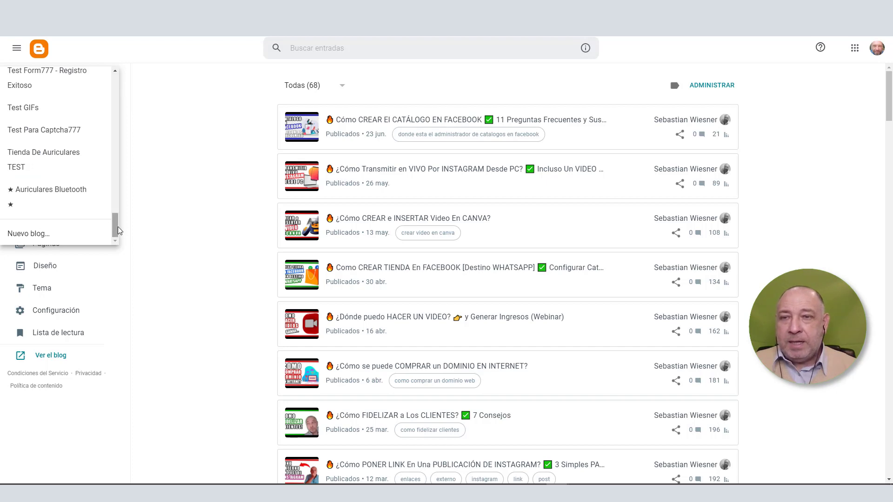
{"action": "left_click", "coordinate": [53, 236]}
{"action": "type", "text": "B"}
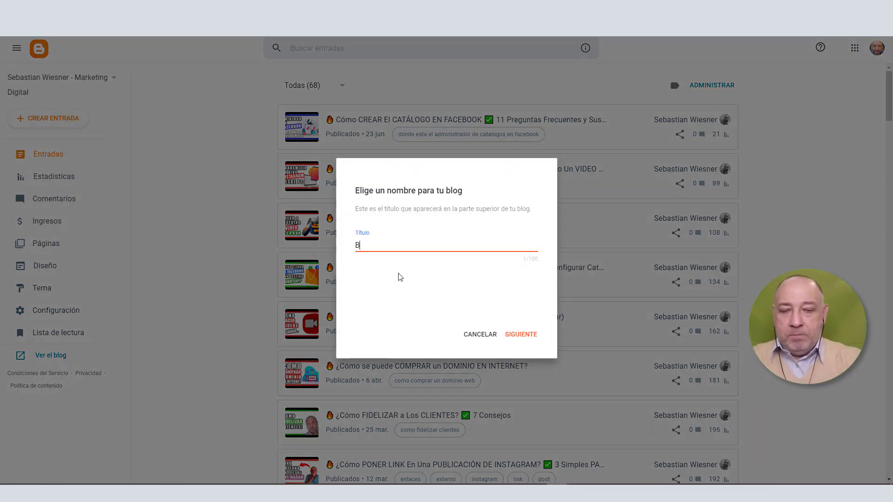
{"action": "type", "text": "log Mi"}
{"action": "key", "text": "BackSpace"}
{"action": "key", "text": "BackSpace"}
{"action": "key", "text": "BackSpace"}
{"action": "key", "text": "BackSpace"}
{"action": "key", "text": "BackSpace"}
{"action": "key", "text": "BackSpace"}
{"action": "type", "text": "L"}
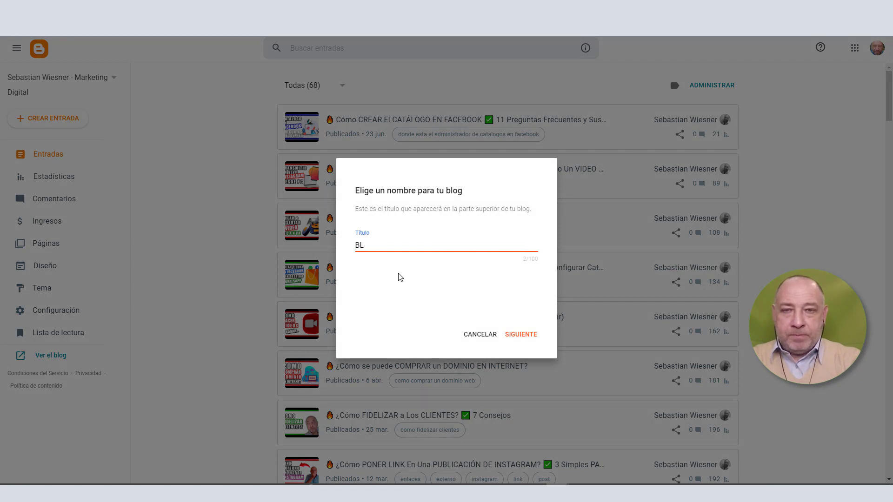
{"action": "key", "text": "BackSpace"}
{"action": "type", "text": "log Para "}
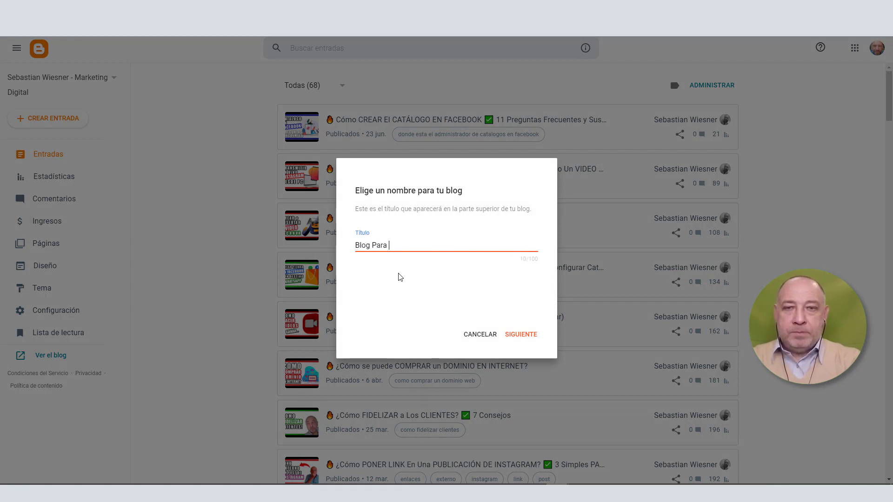
{"action": "type", "text": "Test Facebook"}
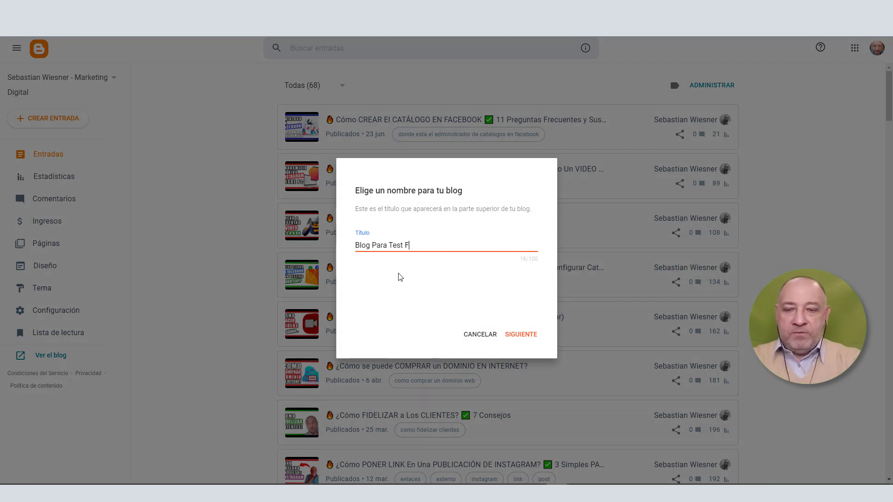
{"action": "left_click", "coordinate": [527, 334]}
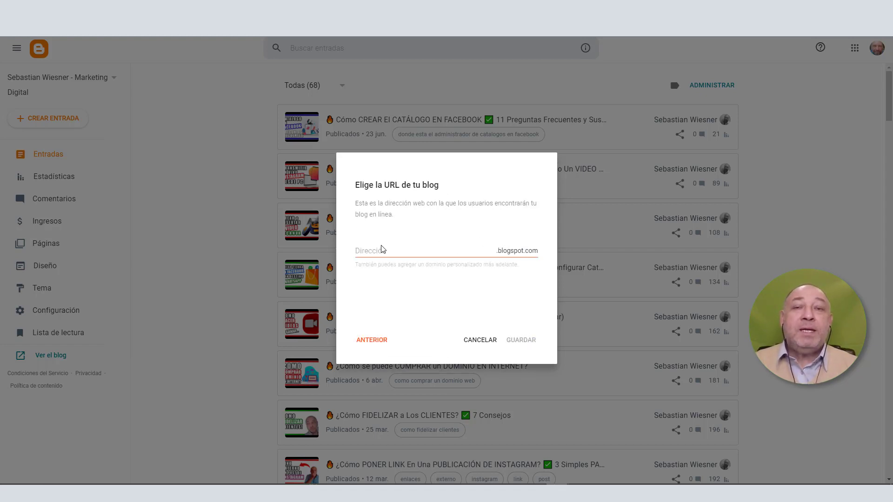
Step: Set the new blog's address to blog-test-dominio-facebook.blogspot.com and save the blog
{"action": "left_click", "coordinate": [411, 249]}
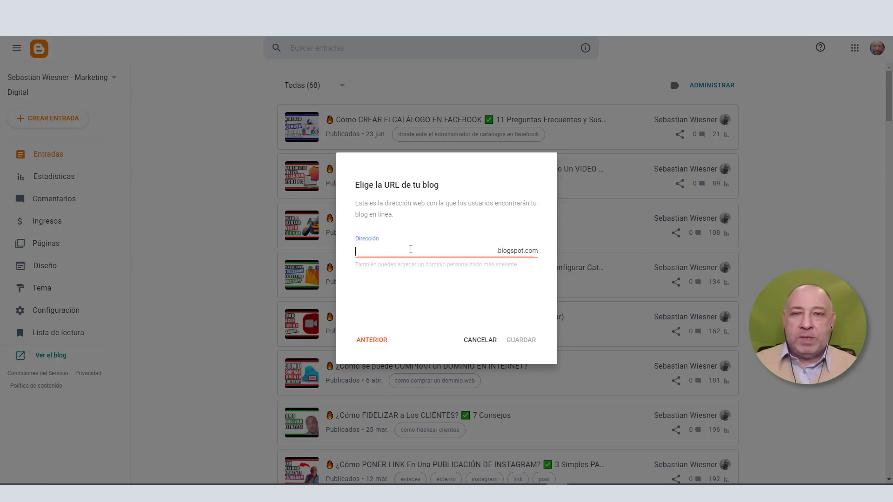
{"action": "type", "text": "blog-test"}
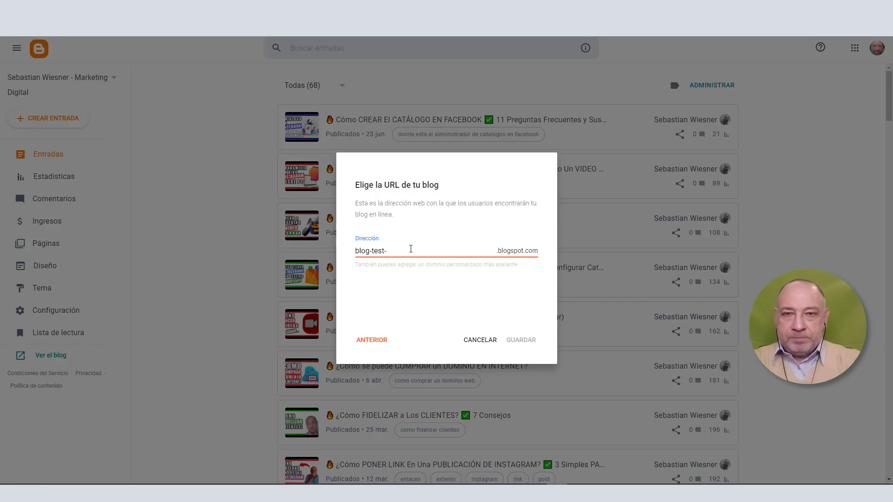
{"action": "type", "text": "-domin"}
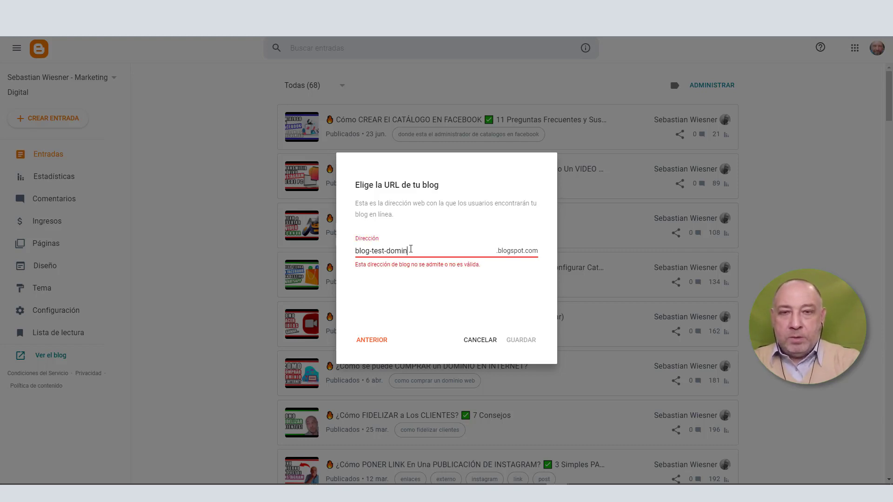
{"action": "type", "text": "io-f"}
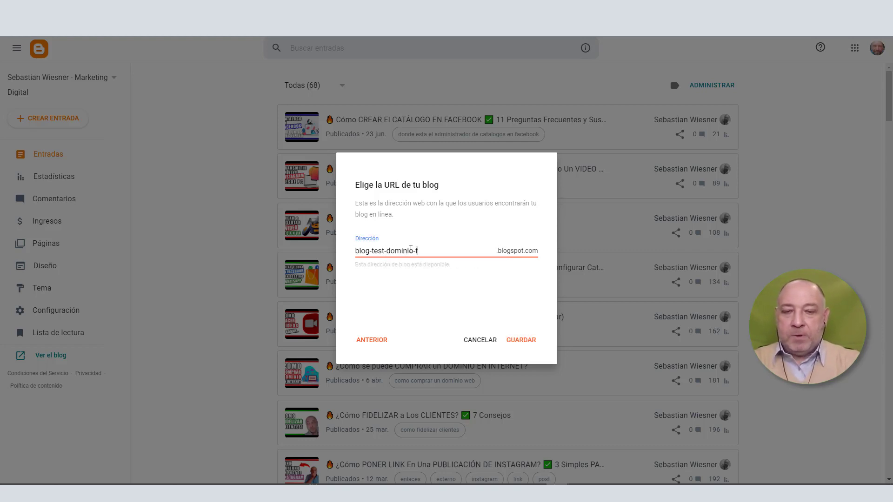
{"action": "type", "text": "acebook"}
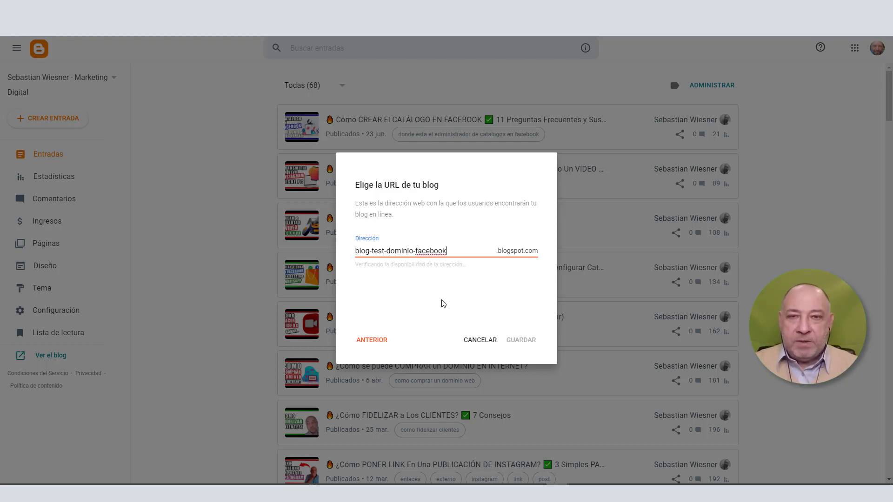
{"action": "left_click", "coordinate": [442, 303]}
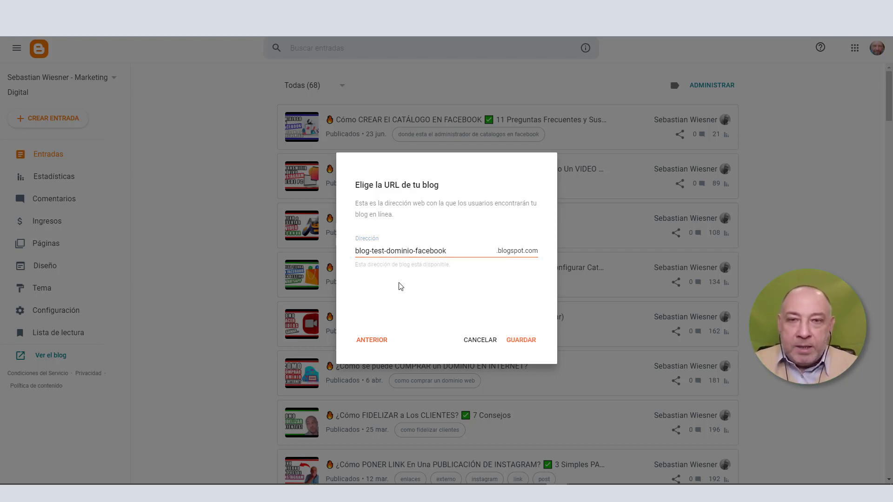
{"action": "left_click", "coordinate": [525, 345]}
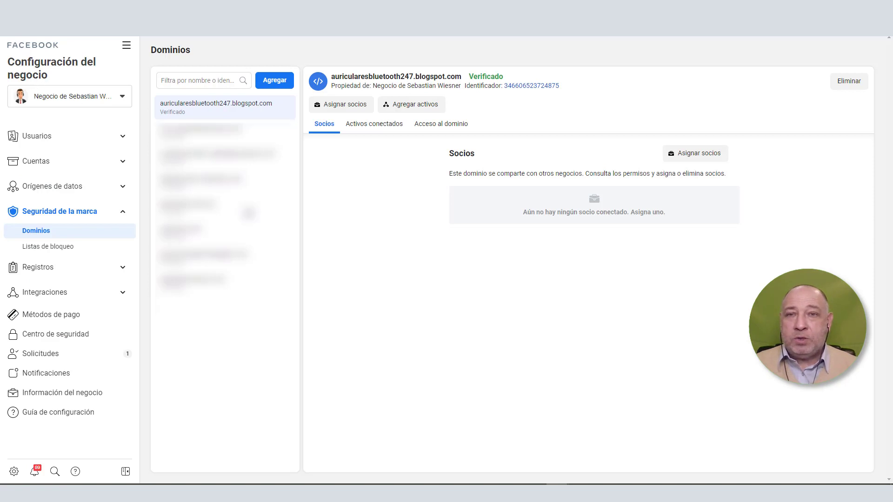
Step: Start adding a domain in the Facebook business settings and paste in the URL copied from the new blog's page
{"action": "left_click", "coordinate": [282, 88]}
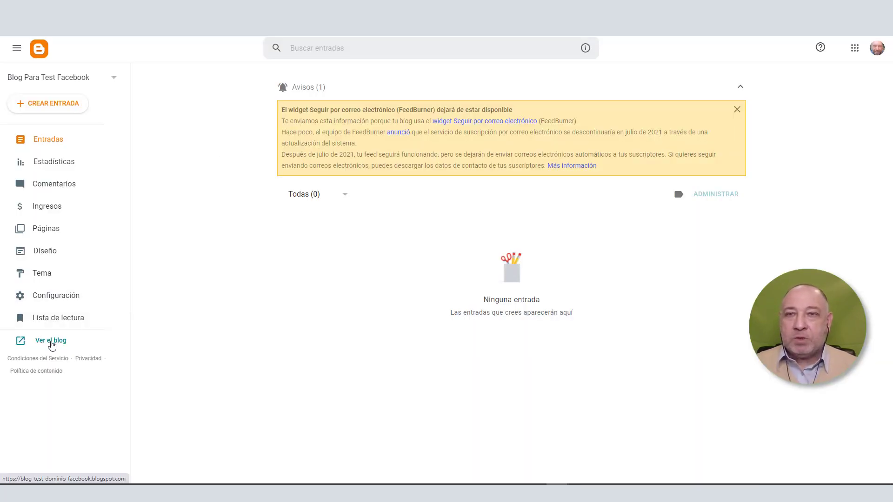
{"action": "left_click", "coordinate": [63, 346]}
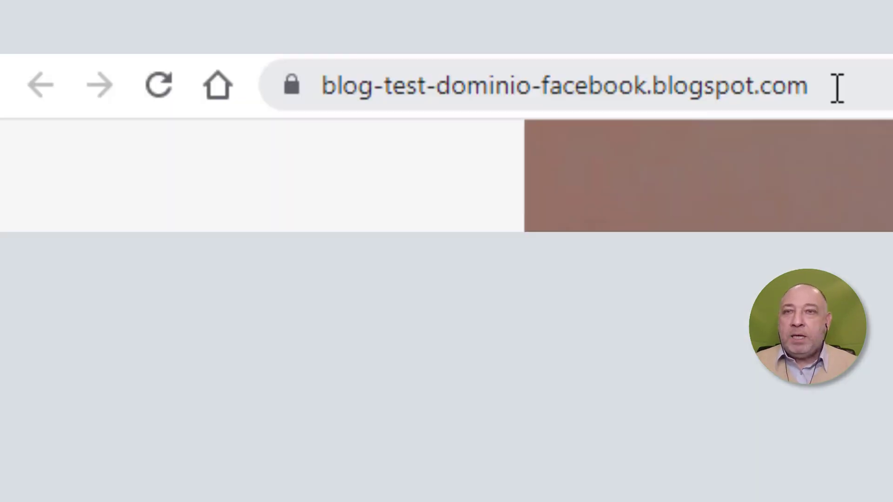
{"action": "left_click", "coordinate": [837, 88]}
{"action": "key", "text": "ctrl+c"}
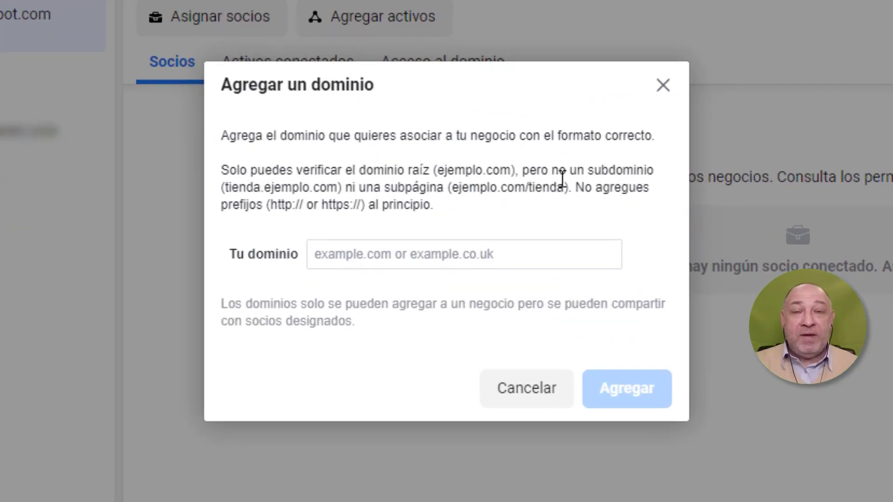
{"action": "left_click", "coordinate": [376, 257]}
{"action": "key", "text": "ctrl+v"}
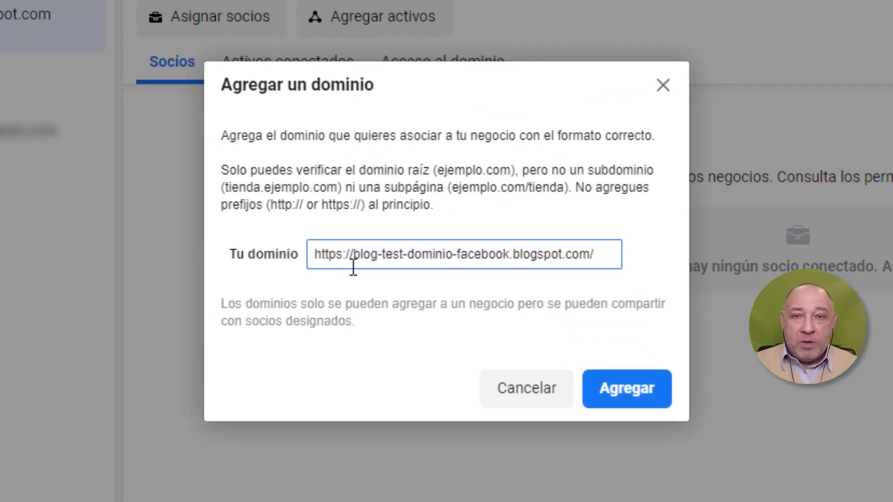
{"action": "left_click", "coordinate": [320, 254]}
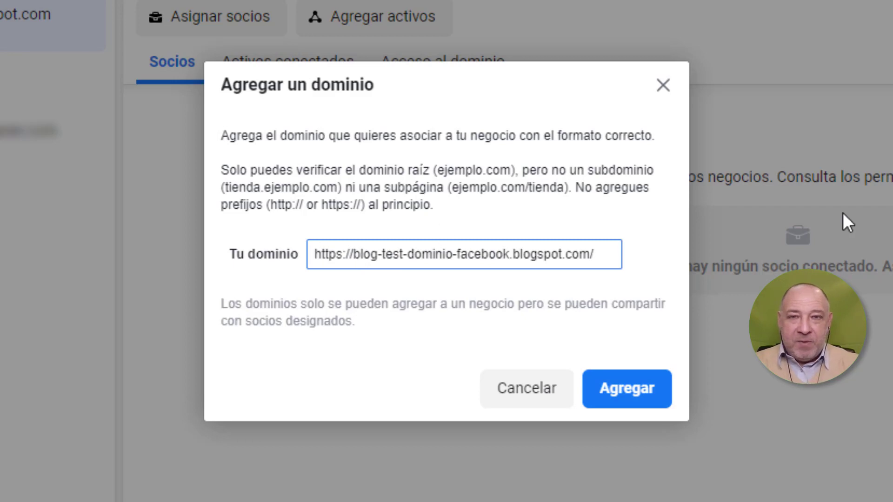
{"action": "key", "text": "Right"}
{"action": "key", "text": "Right"}
{"action": "key", "text": "Right"}
{"action": "key", "text": "Right"}
{"action": "key", "text": "Right"}
{"action": "key", "text": "Right"}
{"action": "key", "text": "Right"}
{"action": "key", "text": "Right"}
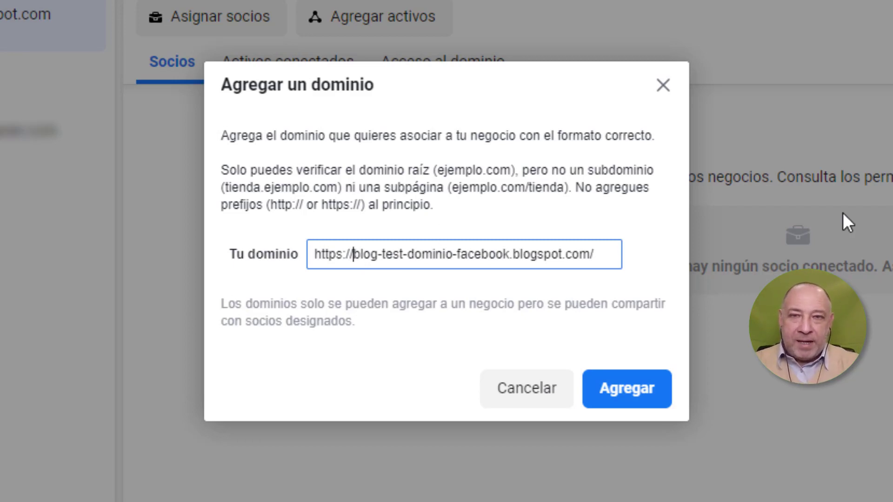
{"action": "key", "text": "Left"}
{"action": "key", "text": "BackSpace"}
{"action": "key", "text": "BackSpace"}
{"action": "key", "text": "BackSpace"}
{"action": "key", "text": "BackSpace"}
{"action": "key", "text": "BackSpace"}
{"action": "key", "text": "BackSpace"}
{"action": "key", "text": "BackSpace"}
{"action": "key", "text": "BackSpace"}
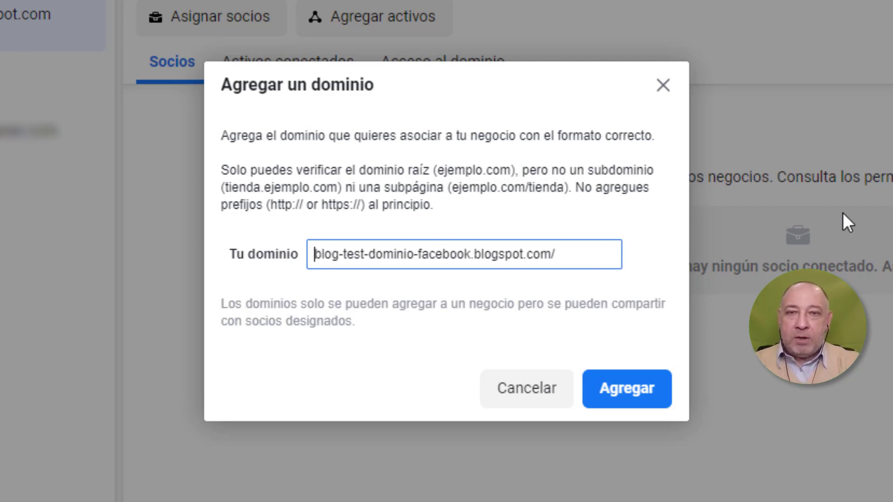
{"action": "left_click", "coordinate": [590, 249]}
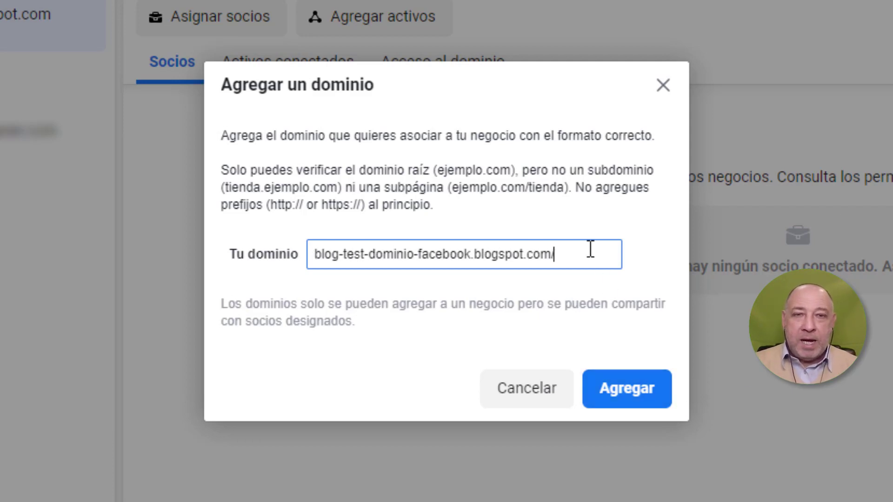
{"action": "key", "text": "BackSpace"}
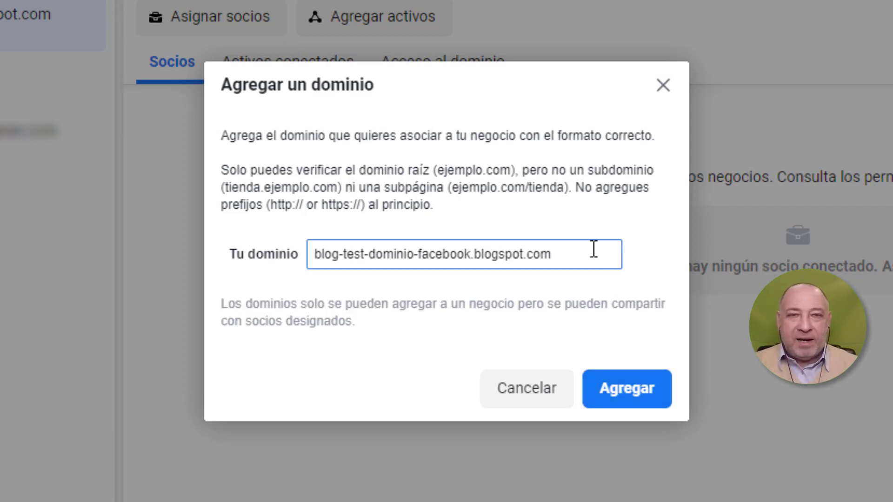
{"action": "left_click", "coordinate": [642, 400]}
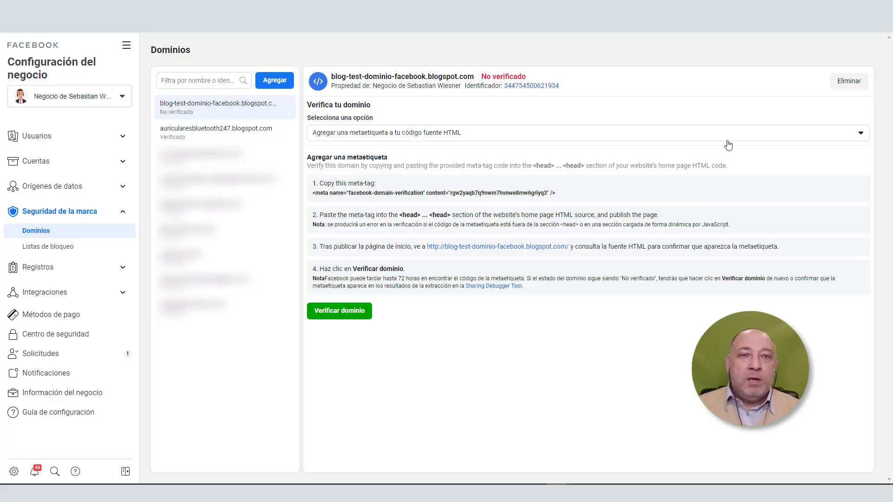
Step: Choose verification by adding a meta-tag to the HTML source code and copy the provided facebook-domain-verification meta-tag
{"action": "left_click", "coordinate": [529, 133]}
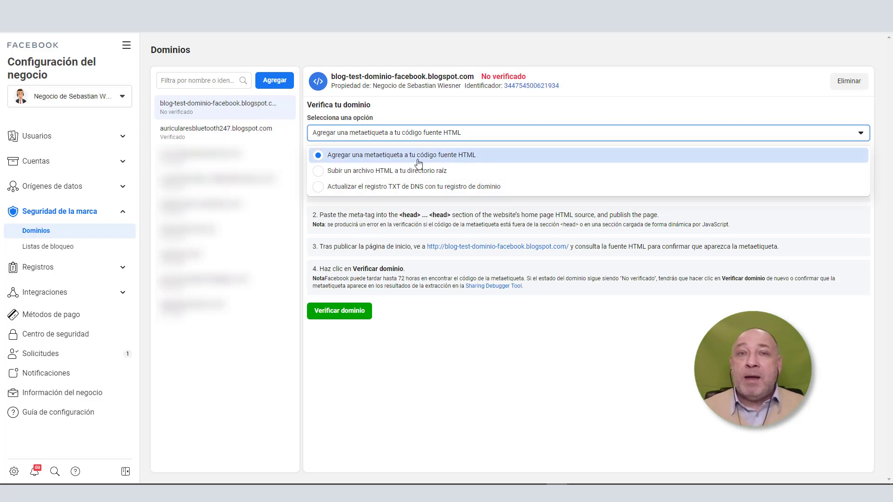
{"action": "left_click", "coordinate": [463, 161]}
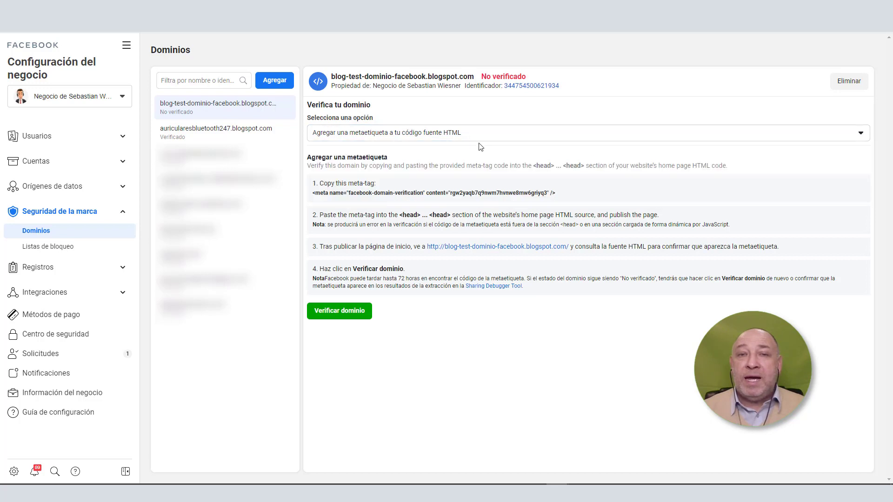
{"action": "left_click", "coordinate": [356, 195]}
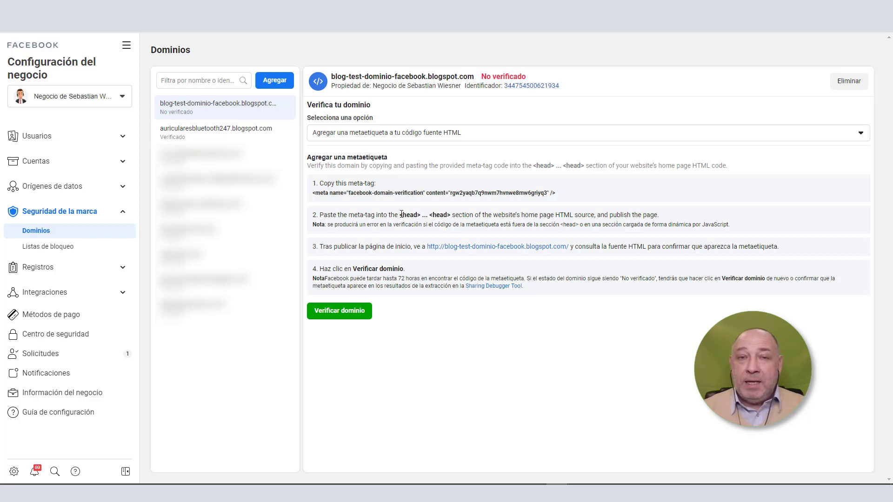
{"action": "left_click_drag", "start_coordinate": [401, 215], "coordinate": [450, 216]}
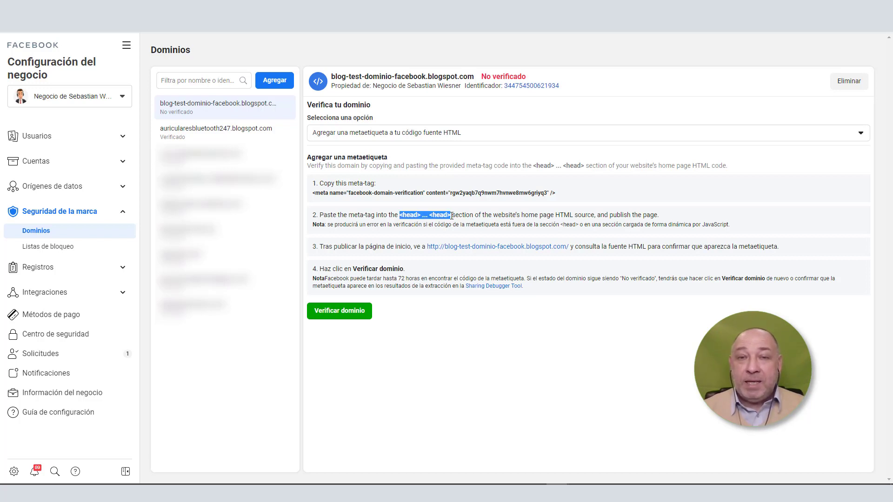
{"action": "left_click", "coordinate": [487, 357]}
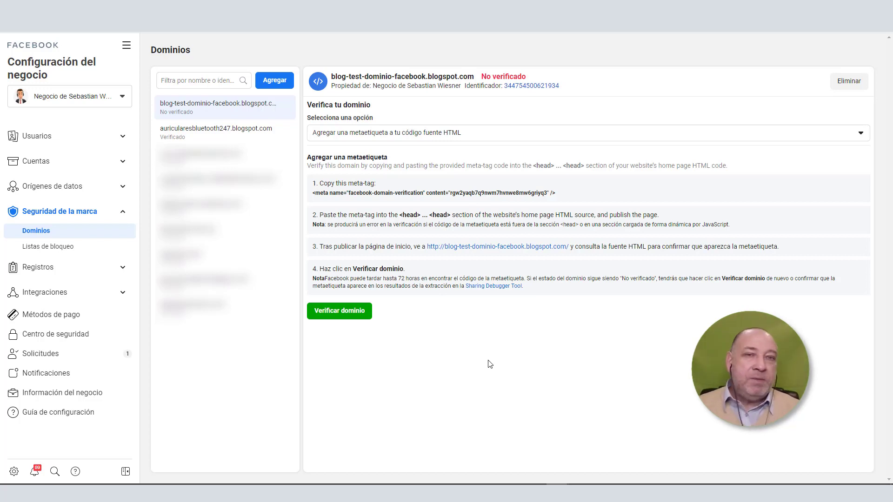
{"action": "left_click", "coordinate": [451, 196]}
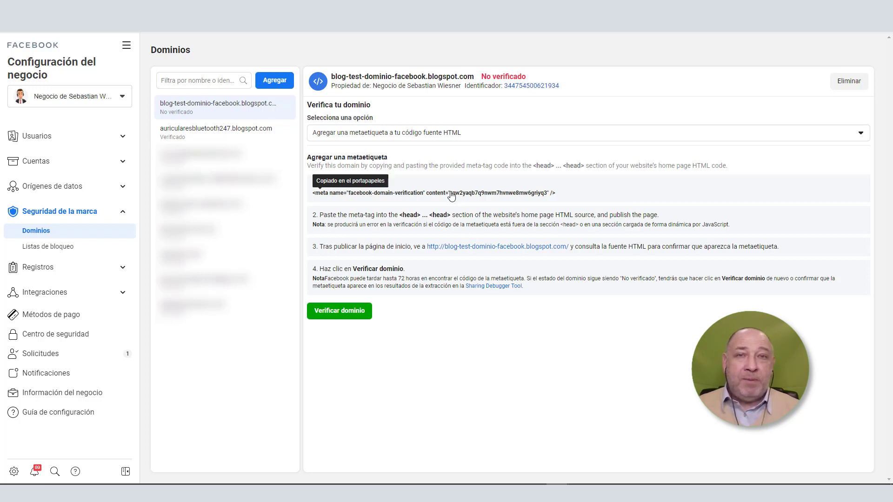
Step: Switch to Blogger and open the HTML code of the Contempo Light theme for editing
{"action": "key", "text": "ctrl+Tab"}
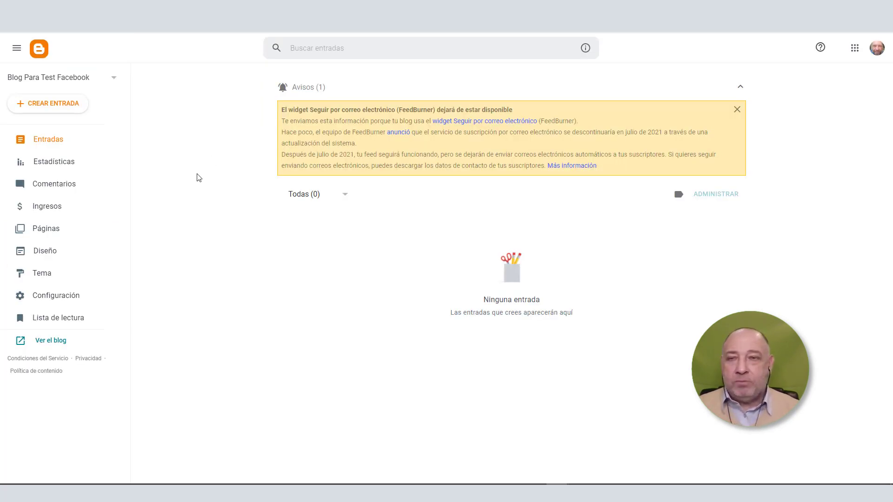
{"action": "left_click", "coordinate": [47, 279]}
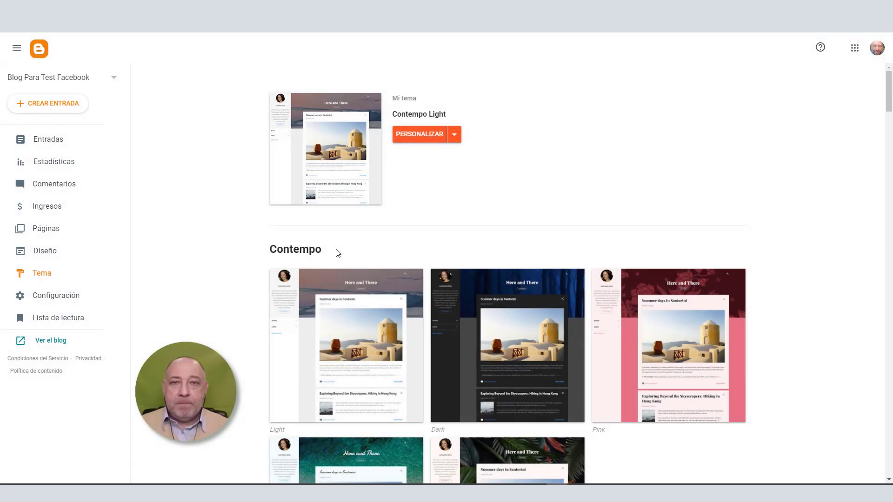
{"action": "left_click", "coordinate": [455, 134]}
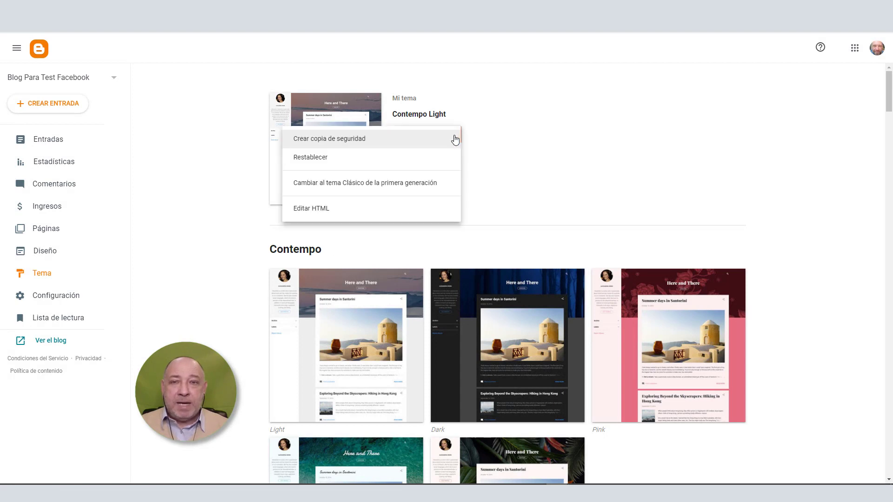
{"action": "left_click", "coordinate": [324, 214]}
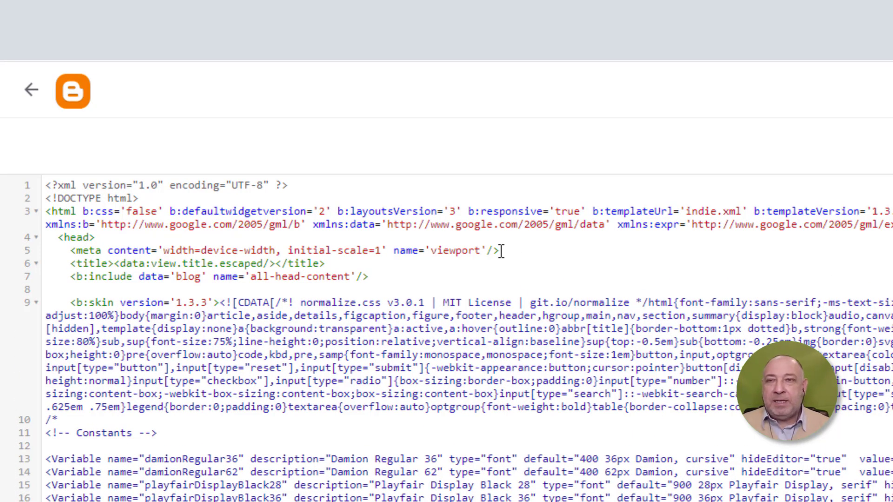
Step: Insert the copied facebook-domain-verification meta-tag on a new line above the title tag in the head section, and save the theme
{"action": "left_click", "coordinate": [69, 264]}
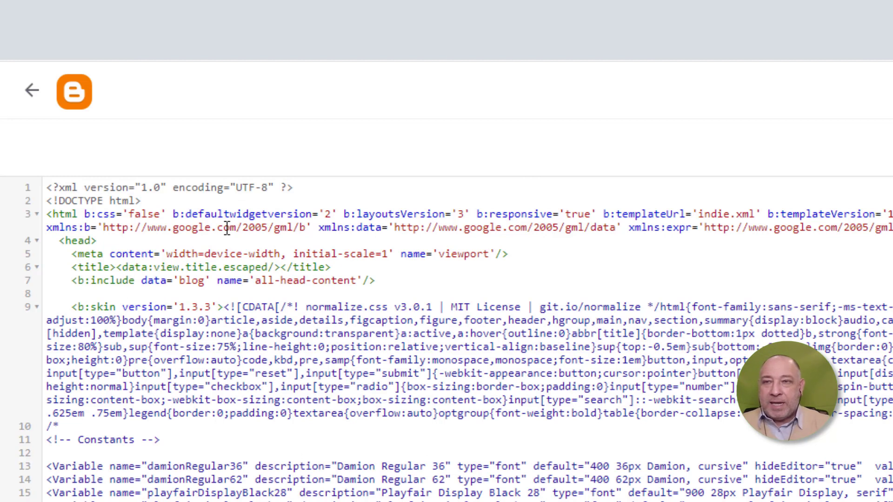
{"action": "key", "text": "Return"}
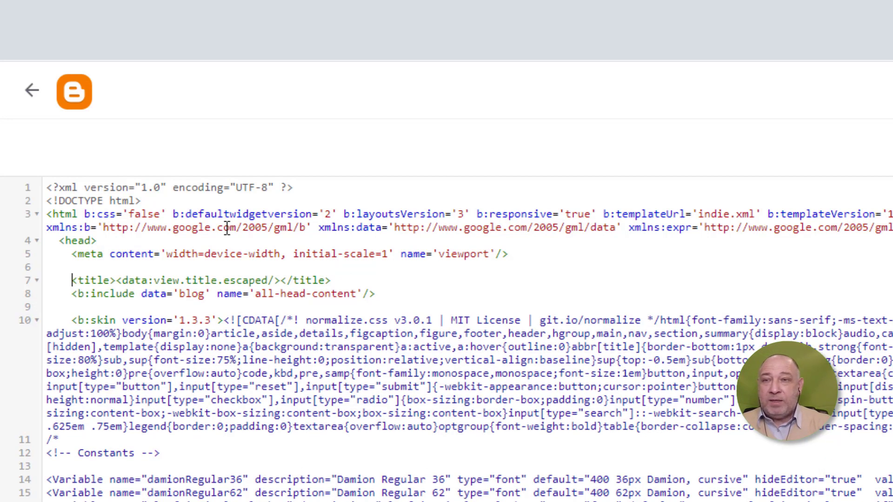
{"action": "type", "text": "<meta name=\"facebook-domain-verification\" content=\"rgw2yaqb7q9nwm7hvnwe8mw6griyq3\" />"}
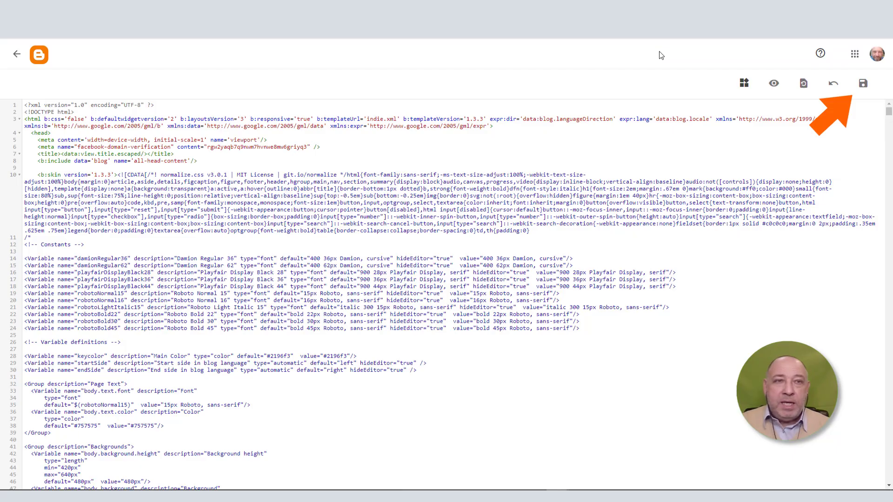
{"action": "left_click", "coordinate": [864, 87]}
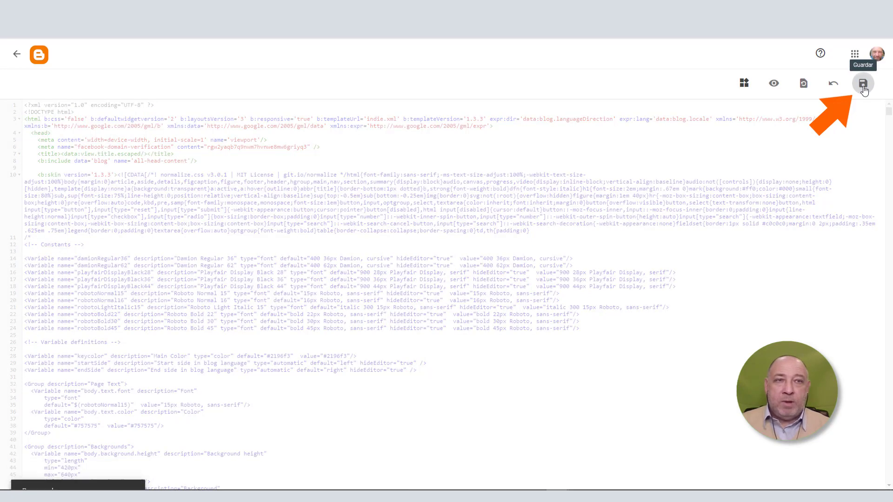
{"action": "left_click", "coordinate": [19, 54]}
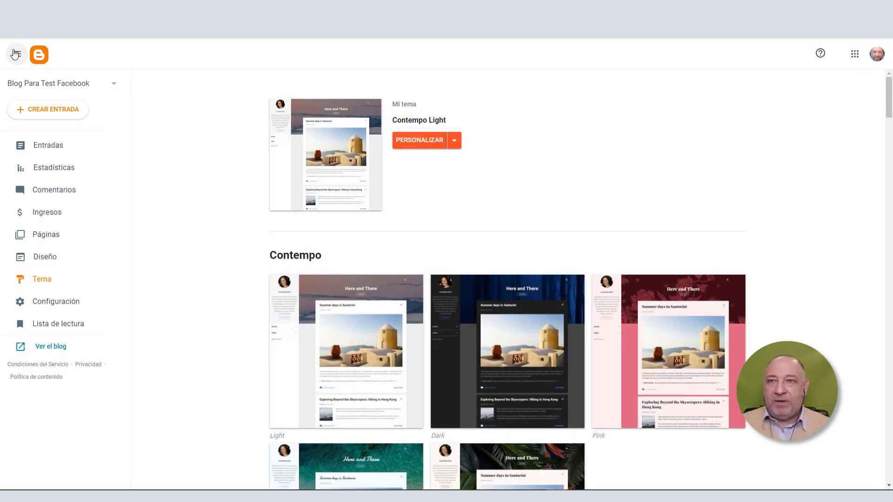
Step: Switch to the Facebook business settings and run the verification of the domain blog-test-dominio-facebook.blogspot.com
{"action": "key", "text": "ctrl+Tab"}
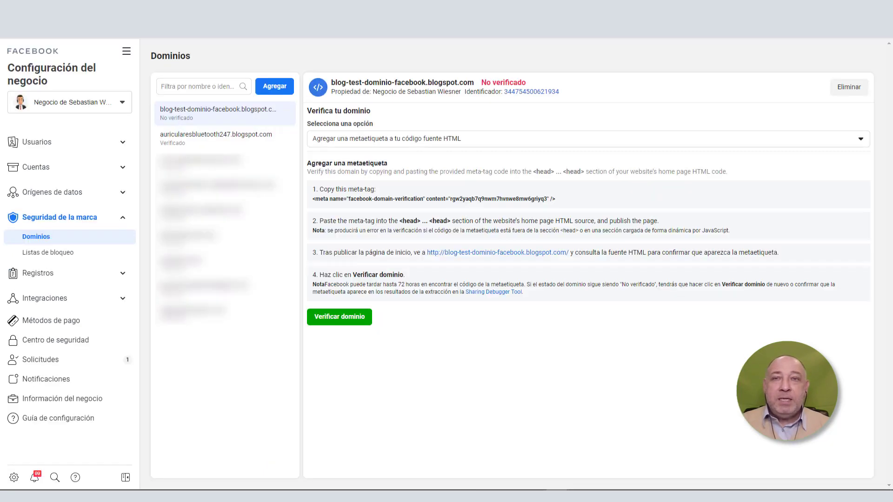
{"action": "left_click", "coordinate": [359, 323]}
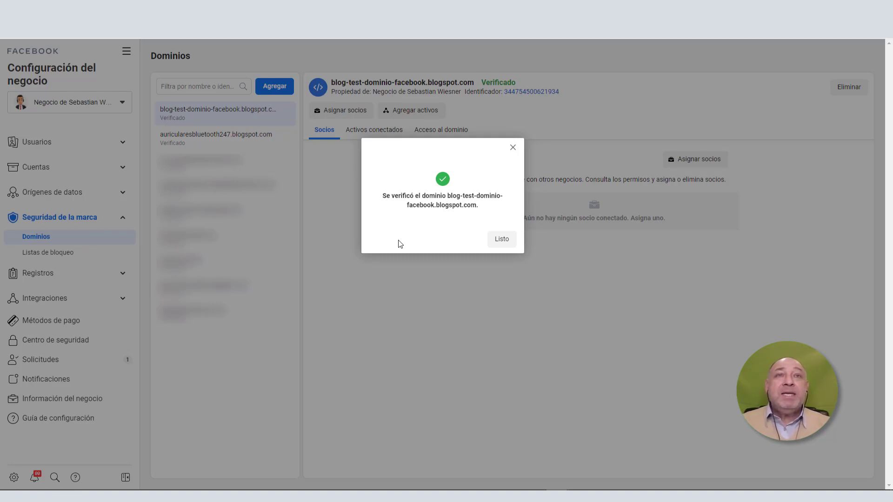
{"action": "left_click", "coordinate": [427, 289]}
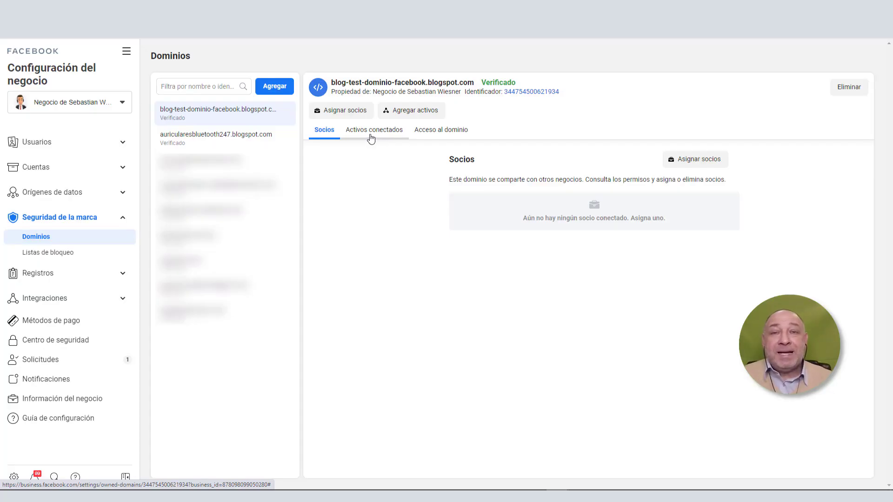
Step: Connect the business owner's classic-version page to the blog-test-dominio-facebook.blogspot.com domain as an asset, searching for it by name
{"action": "left_click", "coordinate": [372, 132]}
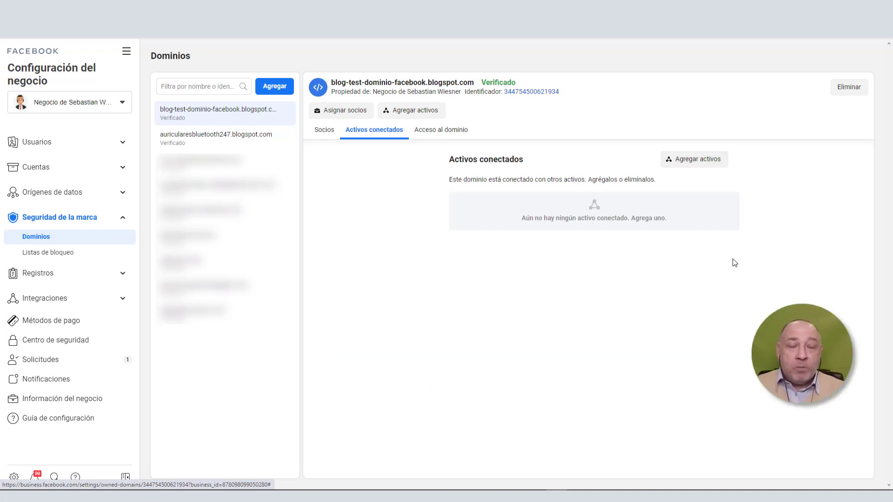
{"action": "left_click", "coordinate": [688, 161]}
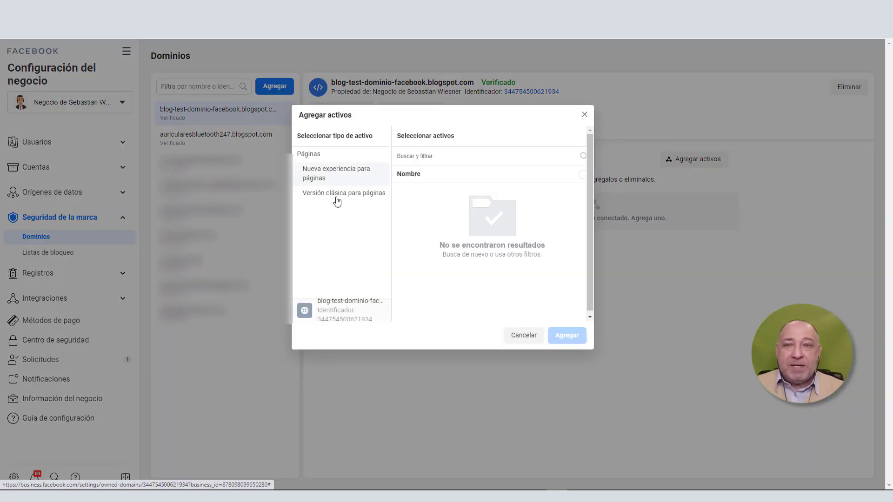
{"action": "left_click", "coordinate": [337, 201]}
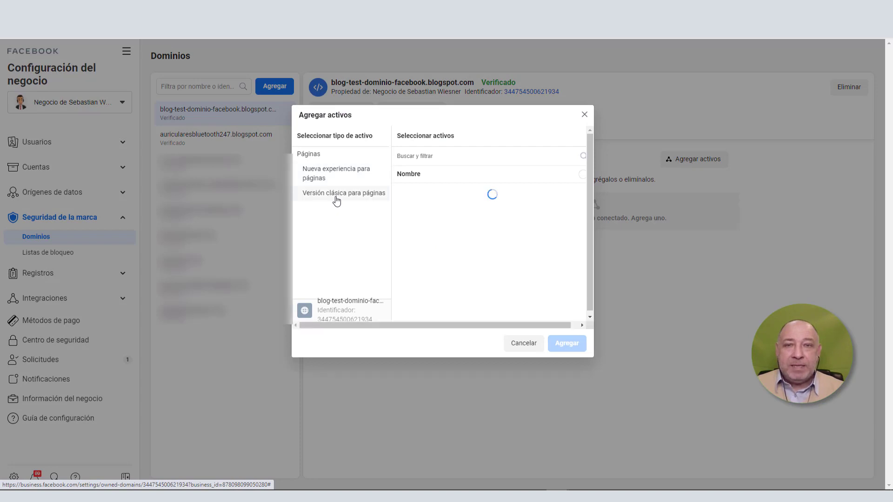
{"action": "left_click", "coordinate": [450, 154]}
{"action": "type", "text": "seba"}
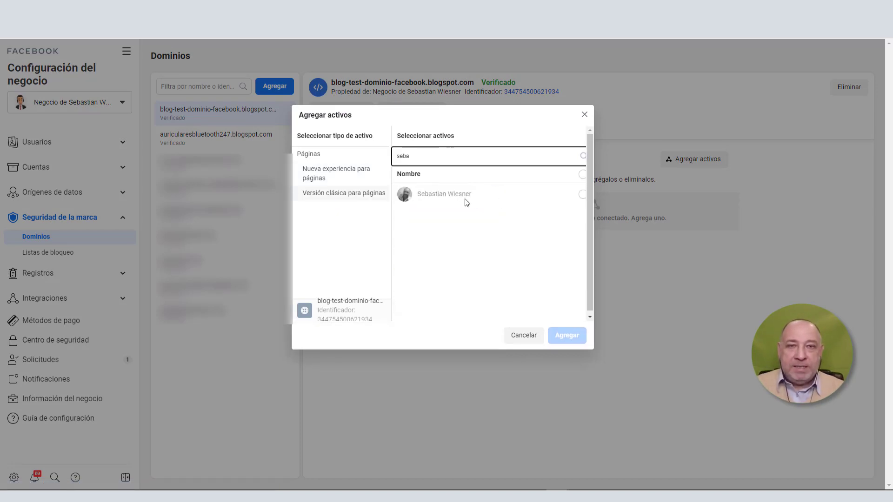
{"action": "left_click", "coordinate": [465, 199]}
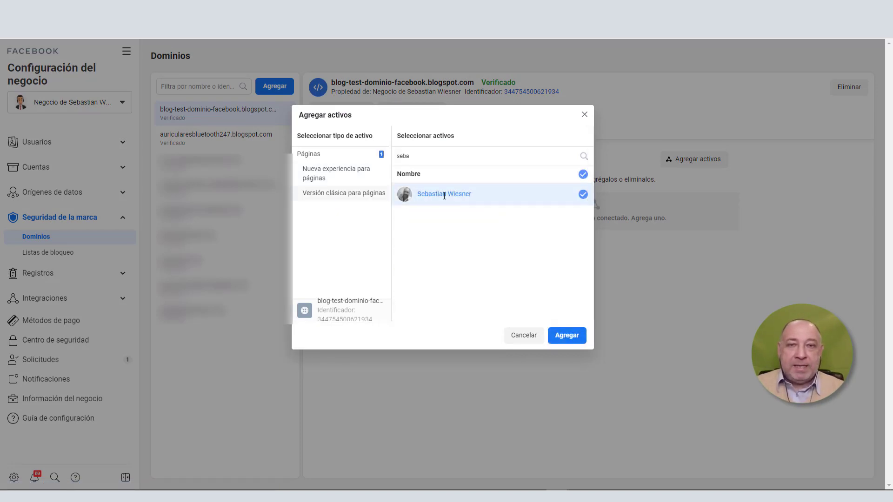
{"action": "left_click", "coordinate": [566, 336]}
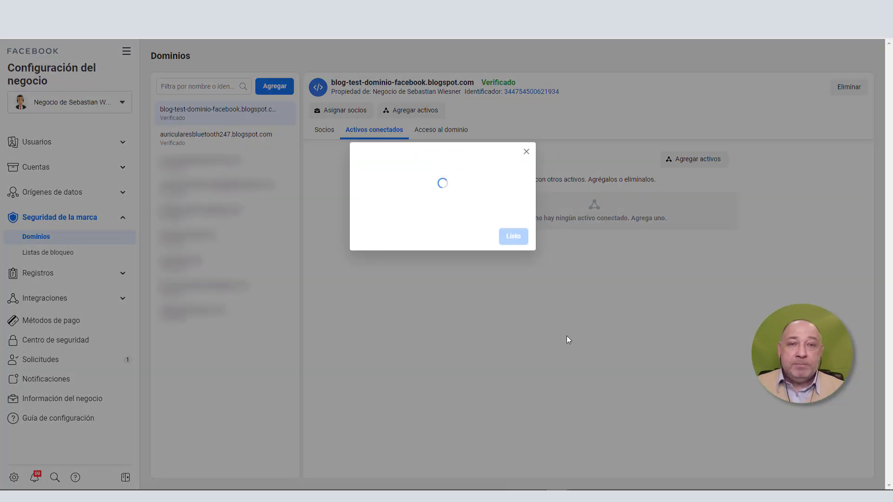
{"action": "left_click", "coordinate": [508, 231]}
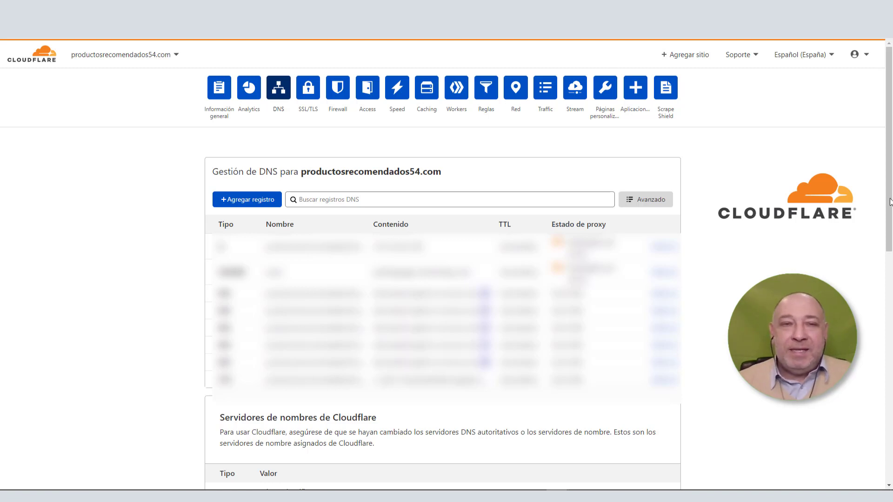
Step: Switch to Cloudflare and start a new DNS record for productosrecomendados54.com with type TXT and name @, ready for its content
{"action": "left_click", "coordinate": [264, 201]}
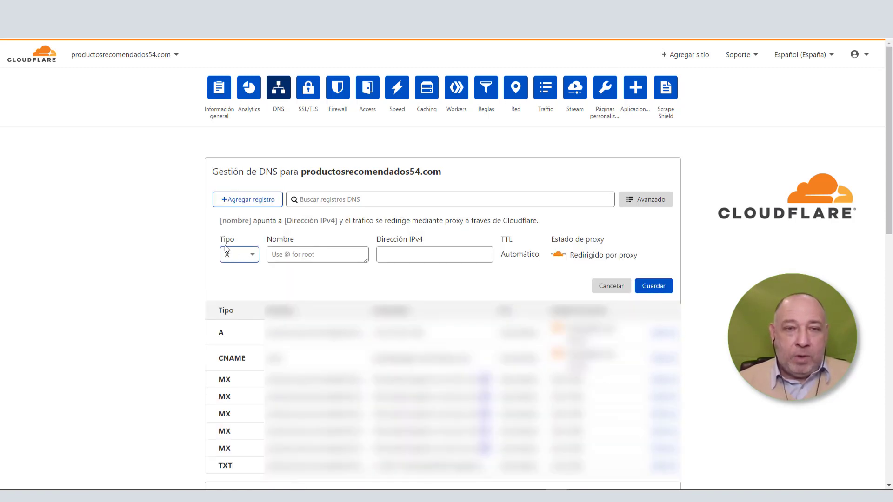
{"action": "left_click", "coordinate": [255, 258]}
{"action": "left_click_drag", "start_coordinate": [256, 308], "coordinate": [254, 392]}
{"action": "left_click", "coordinate": [231, 382]}
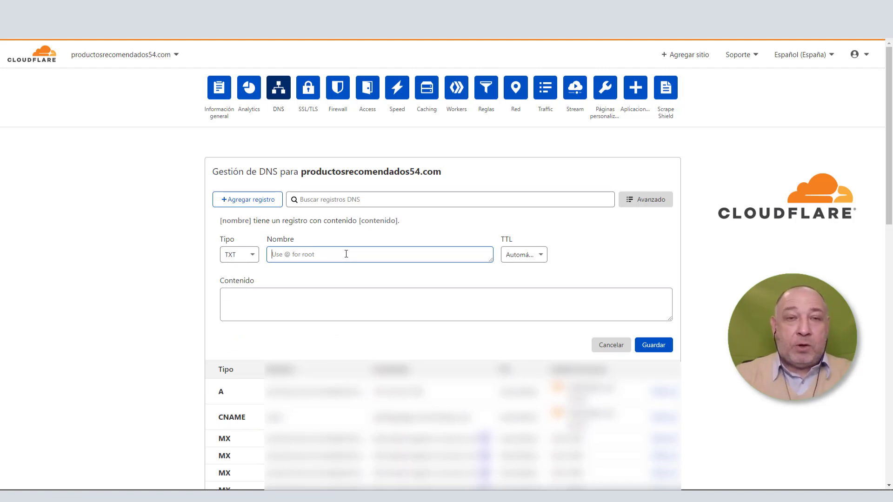
{"action": "type", "text": "@"}
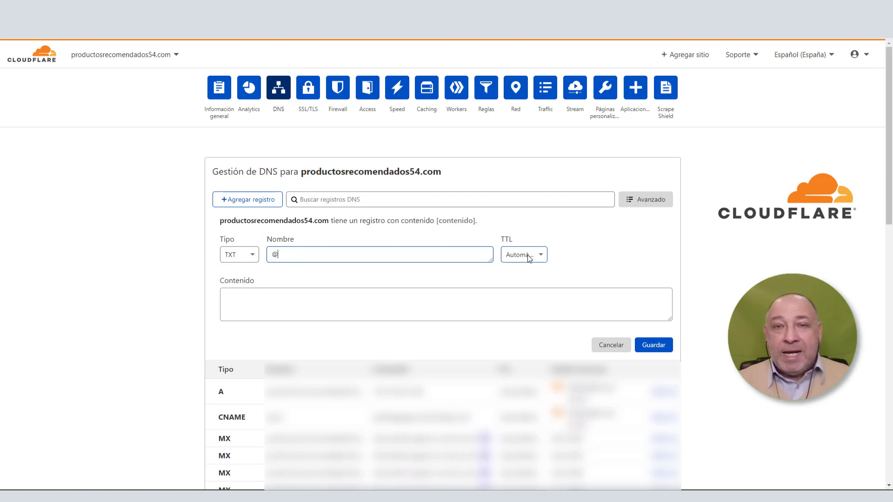
{"action": "left_click", "coordinate": [331, 302]}
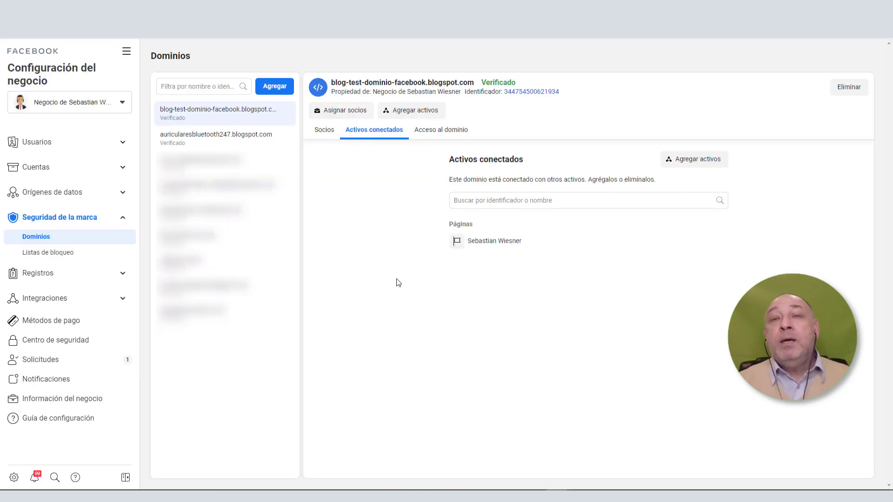
{"action": "mouse_move", "coordinate": [589, 239]}
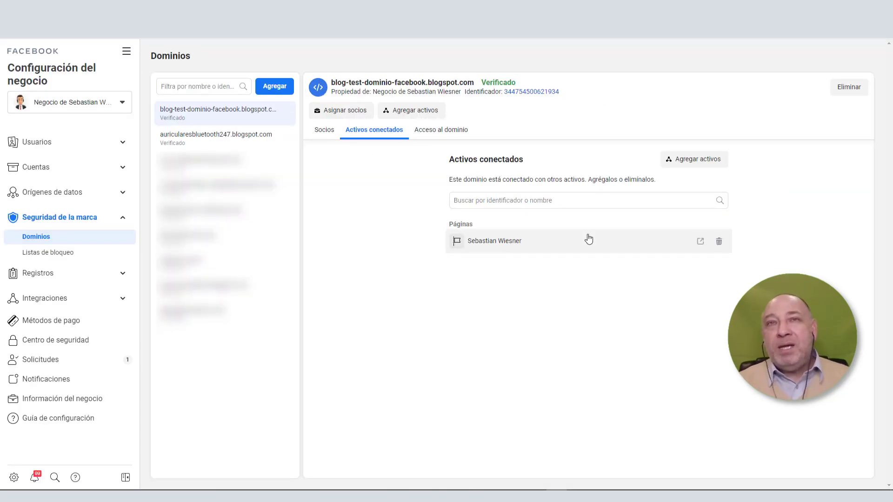